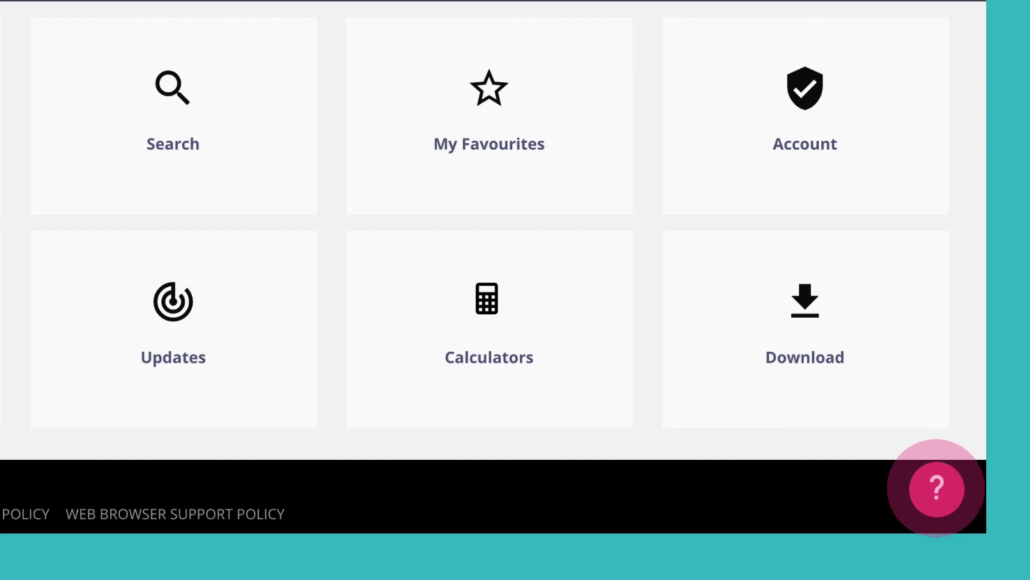
Browse 1 Professional Attendances > 1.2 General Practitioner - Attendances items, then go to item search
click(930, 487)
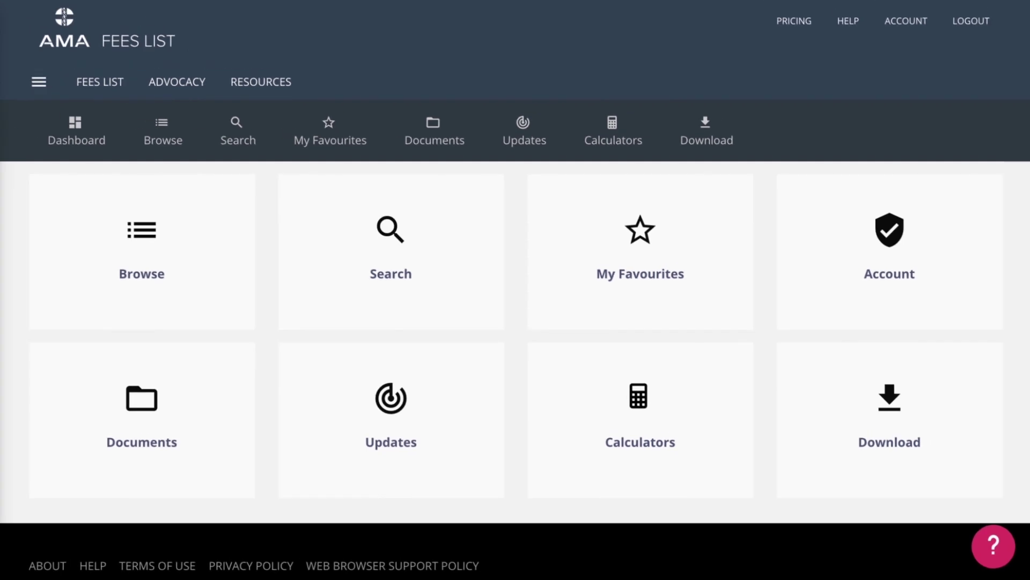
click(162, 131)
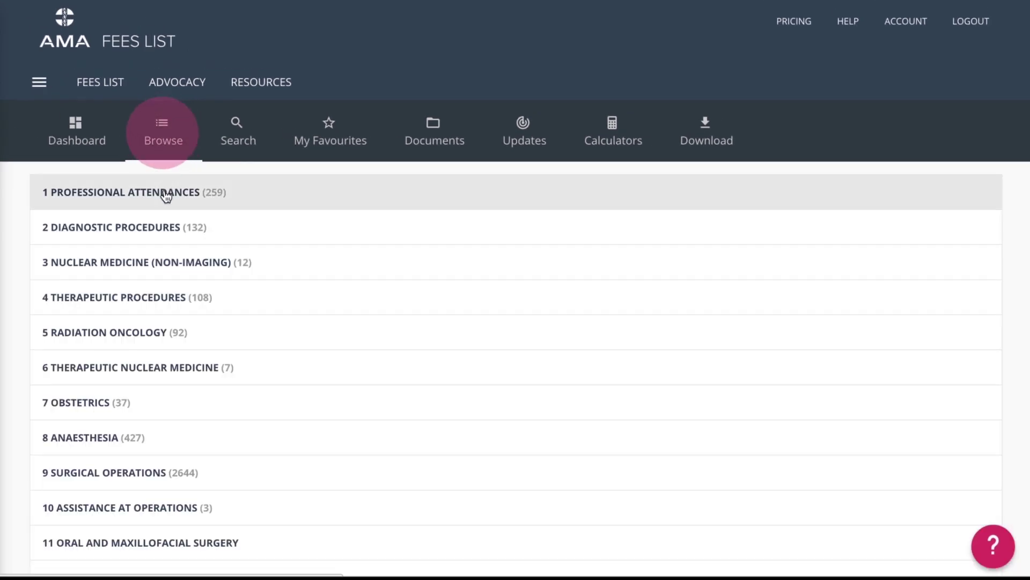
click(167, 193)
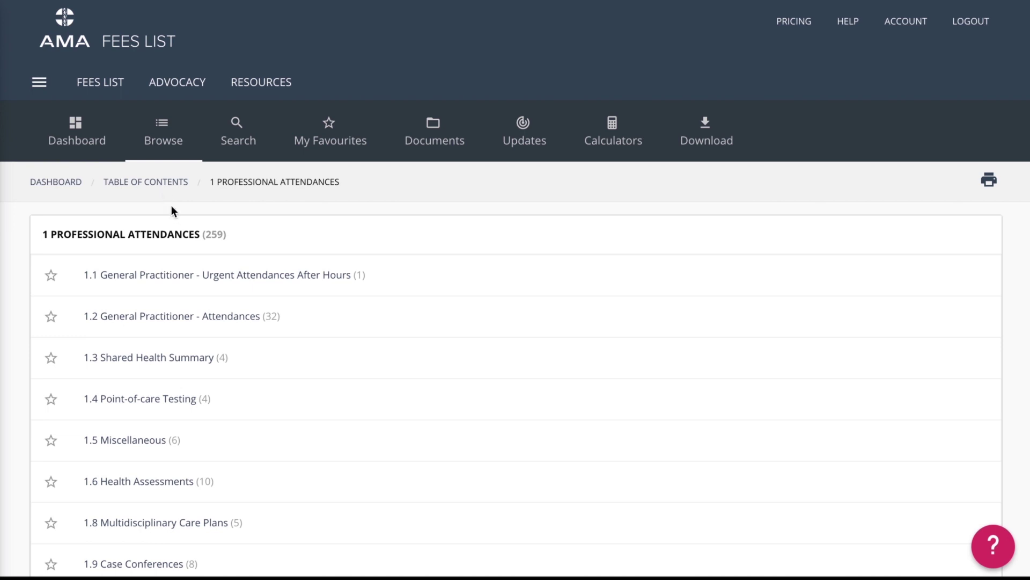
click(202, 317)
scroll(755, 258, down, 5)
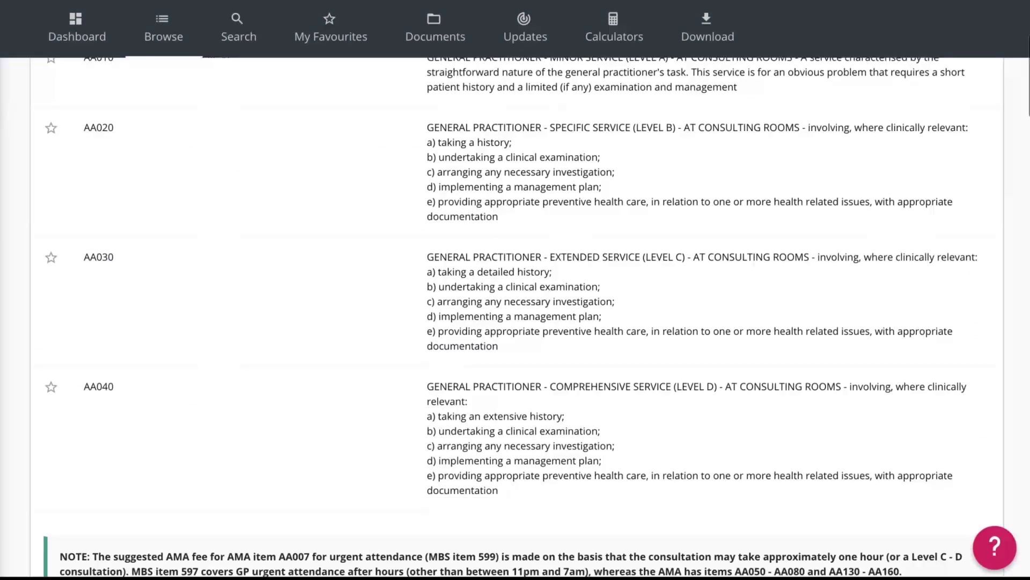
scroll(515, 316, up, 5)
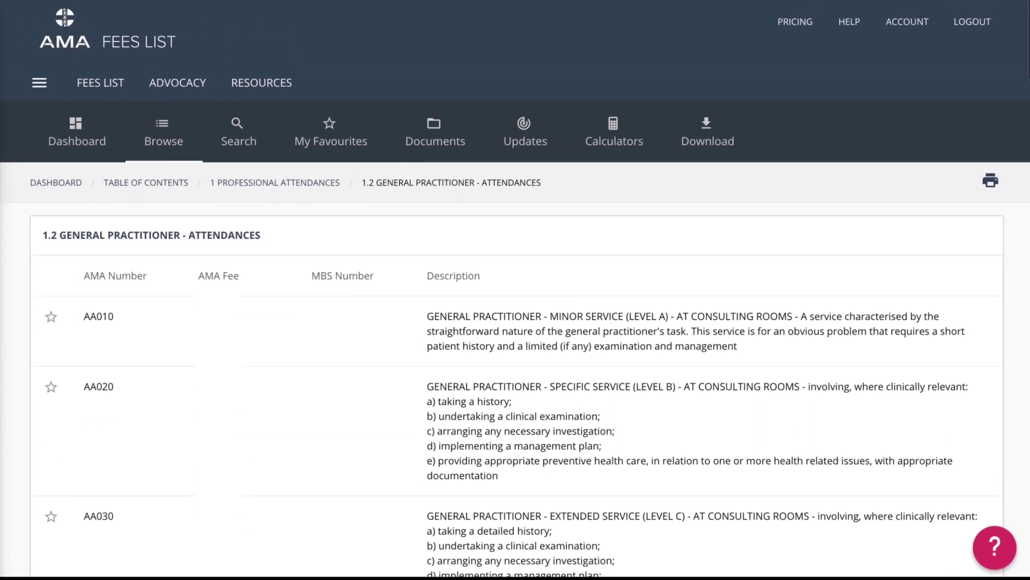
click(232, 142)
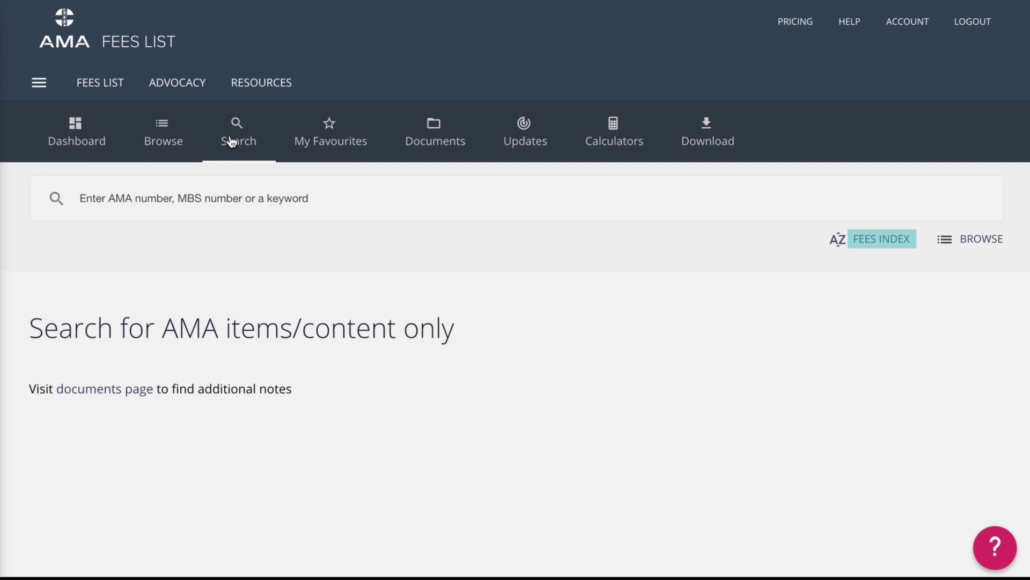
Search for item AC500 and look through the A–Z fees index
text(AC500)
key(Return)
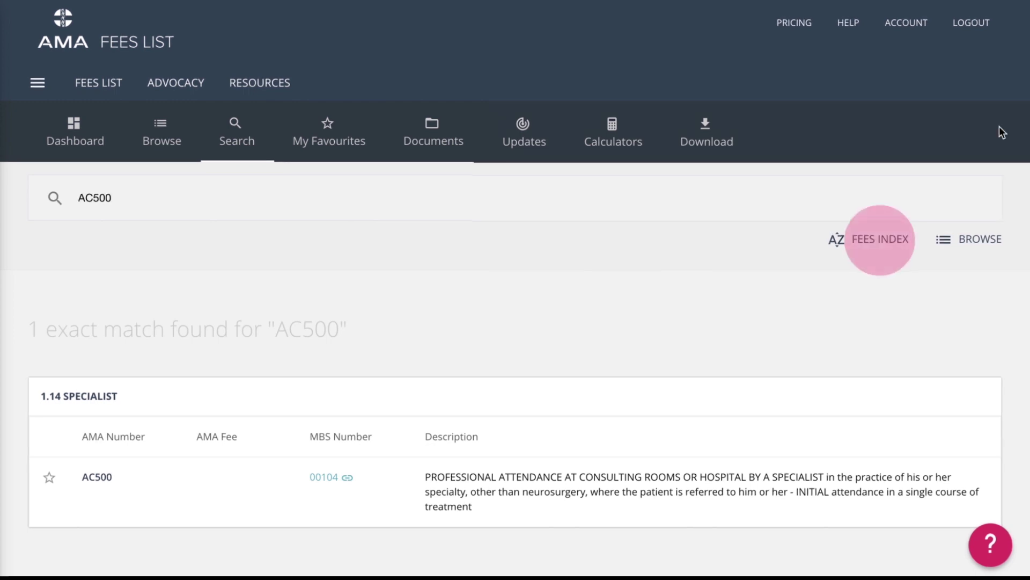
click(891, 242)
scroll(1014, 267, down, 2)
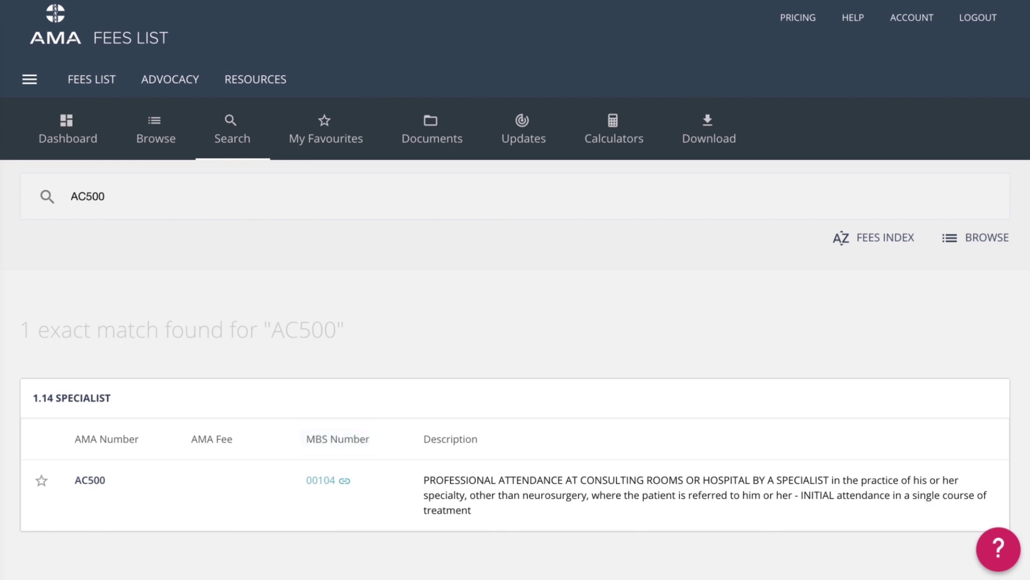
View linked MBS item 00104, star AC500 as a favourite, and open the favourites list
click(333, 485)
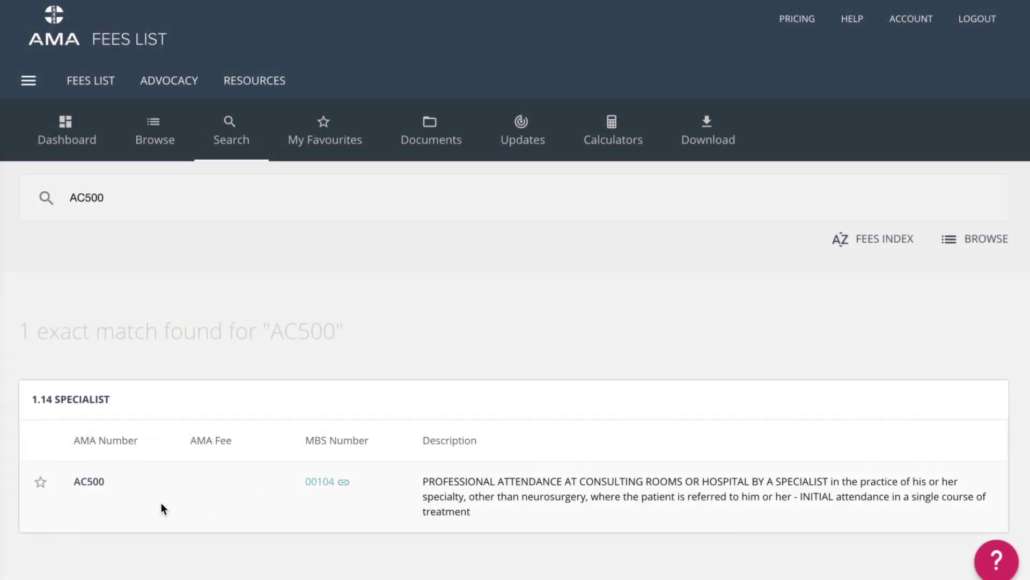
click(40, 482)
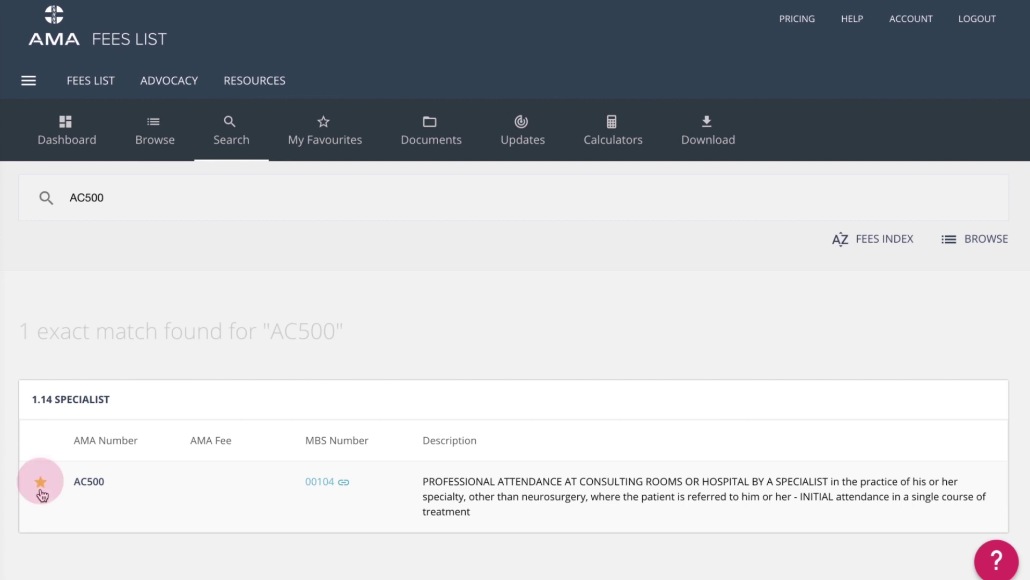
click(325, 140)
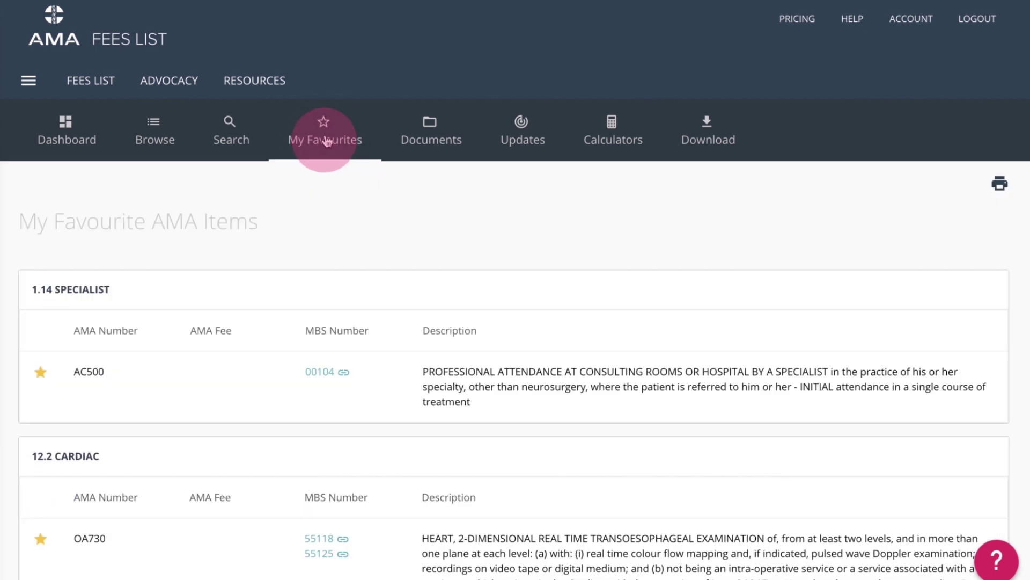
Scroll and print the favourites list, then unstar AC500 to remove it
scroll(10, 288, down, 3)
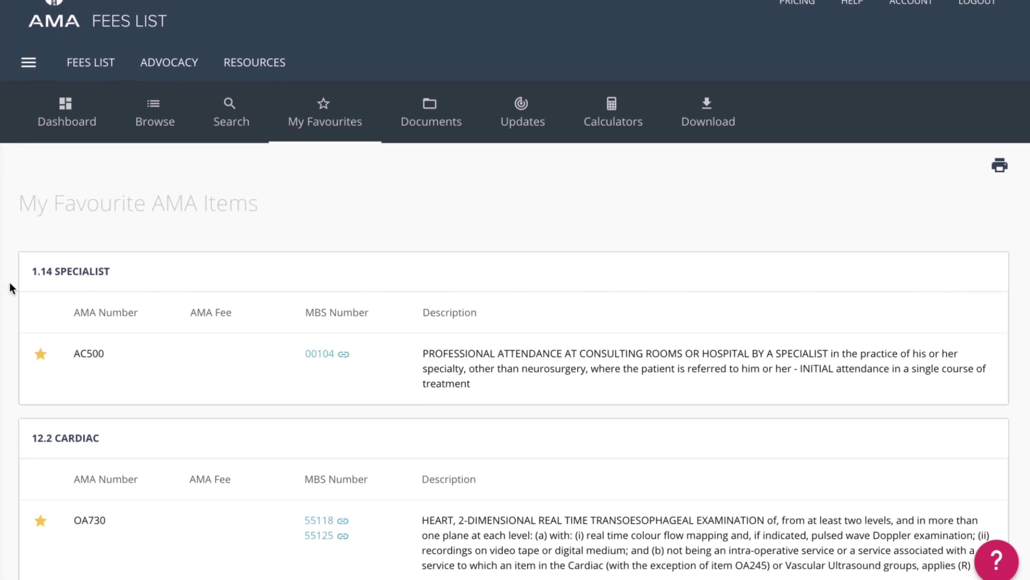
scroll(10, 288, down, 4)
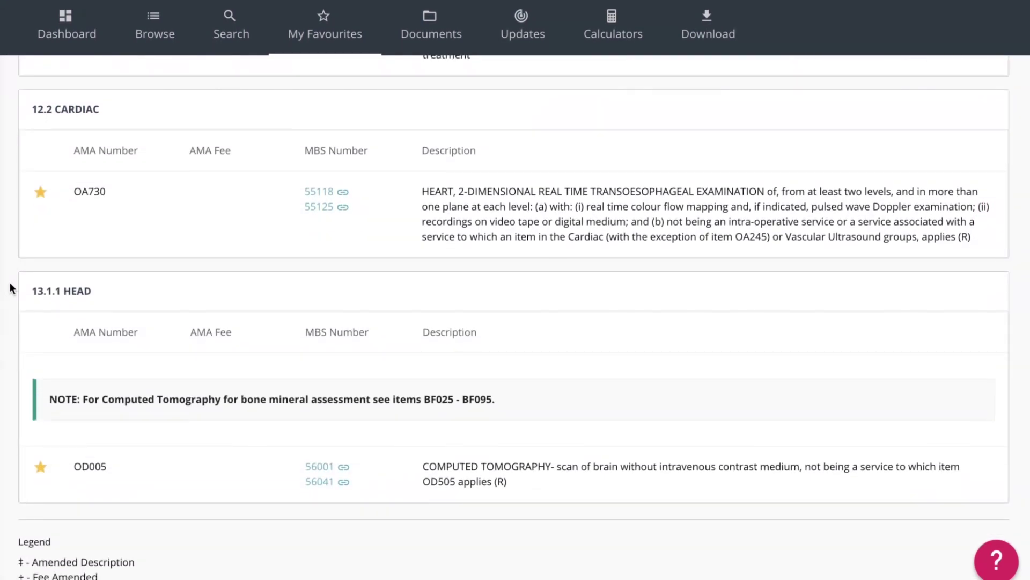
scroll(10, 289, up, 7)
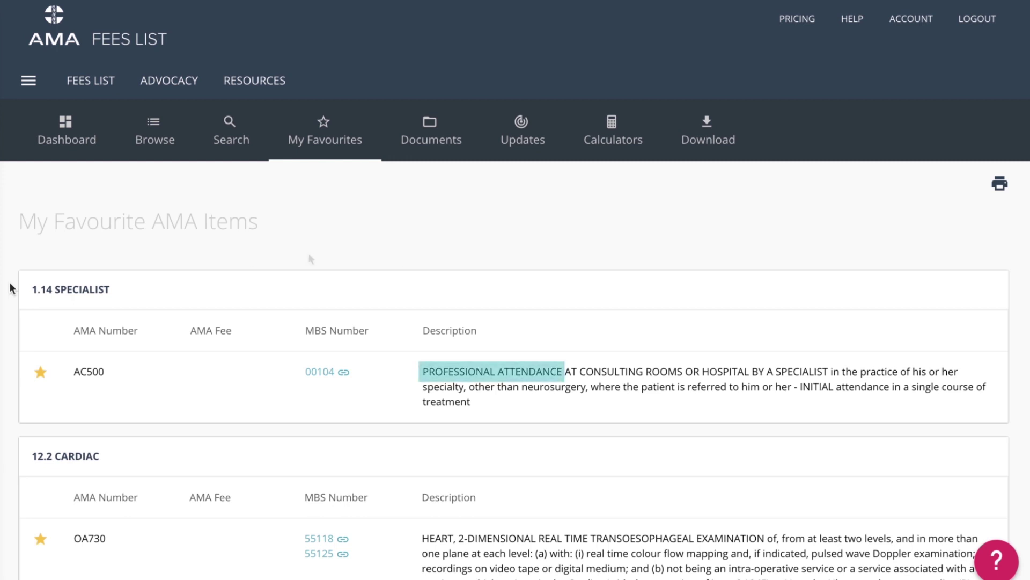
click(1000, 186)
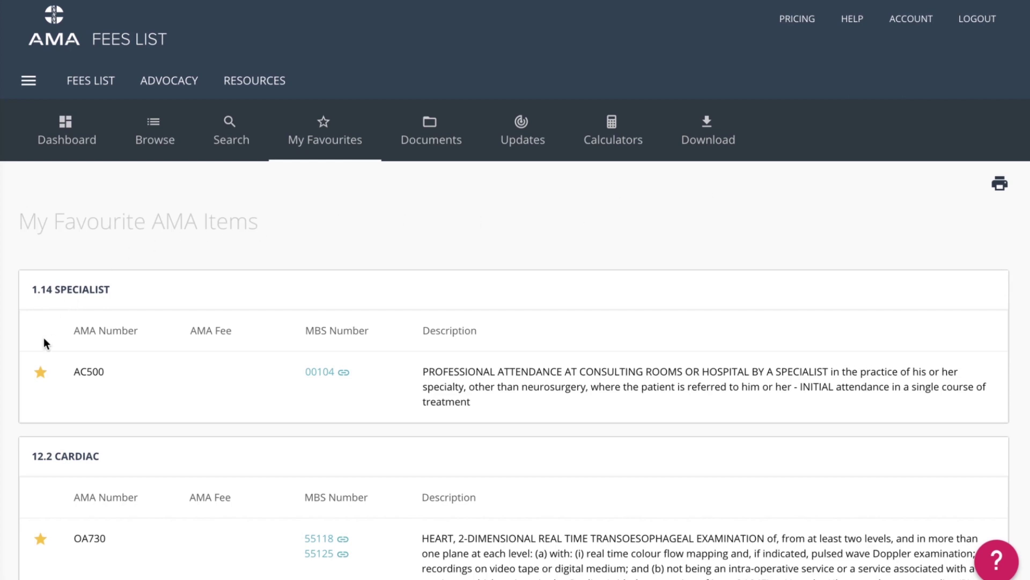
click(40, 376)
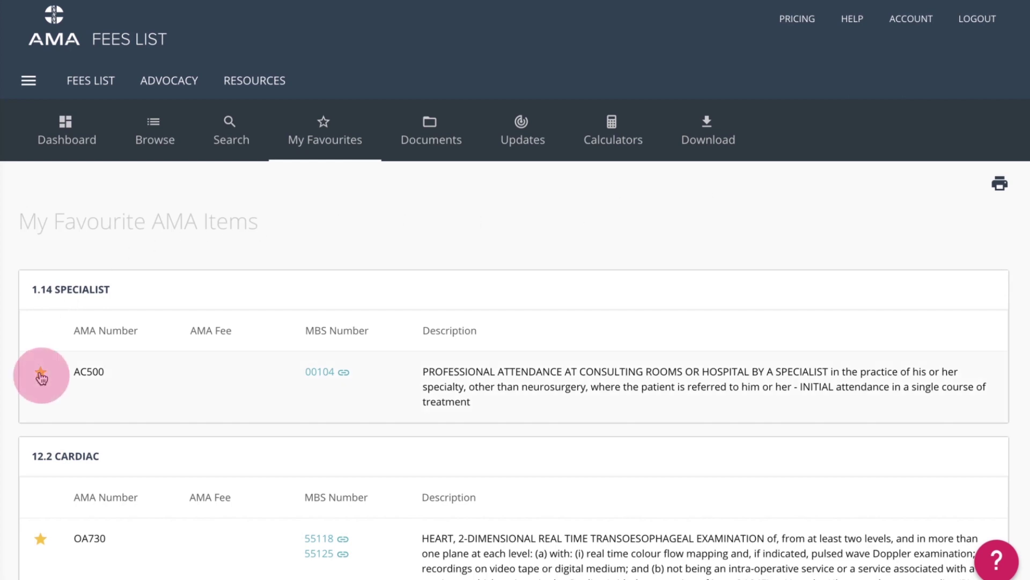
click(425, 143)
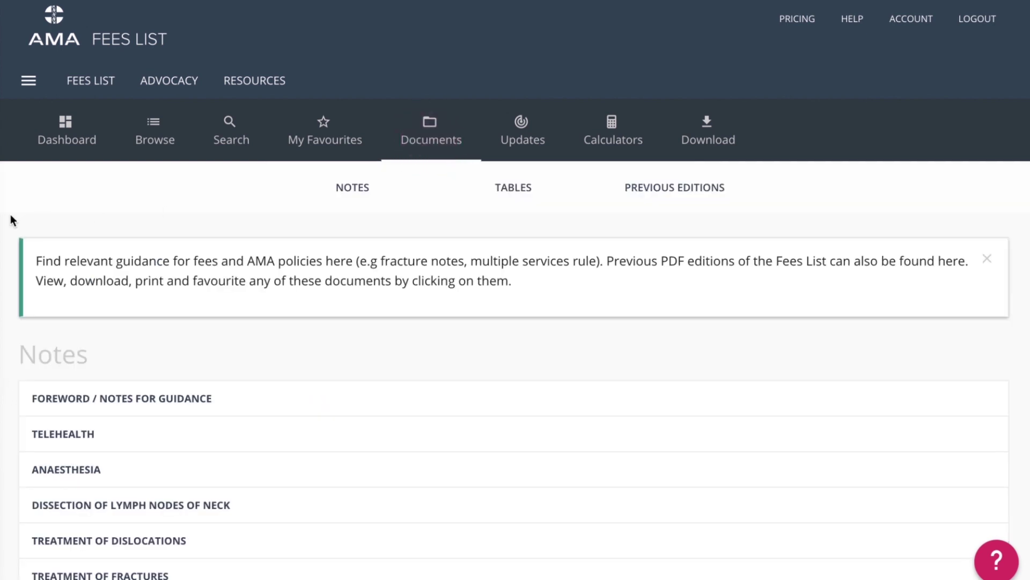
Scroll to Previous Editions and expand the 1 November 2016 - 31 October 2017 edition
scroll(2, 220, down, 5)
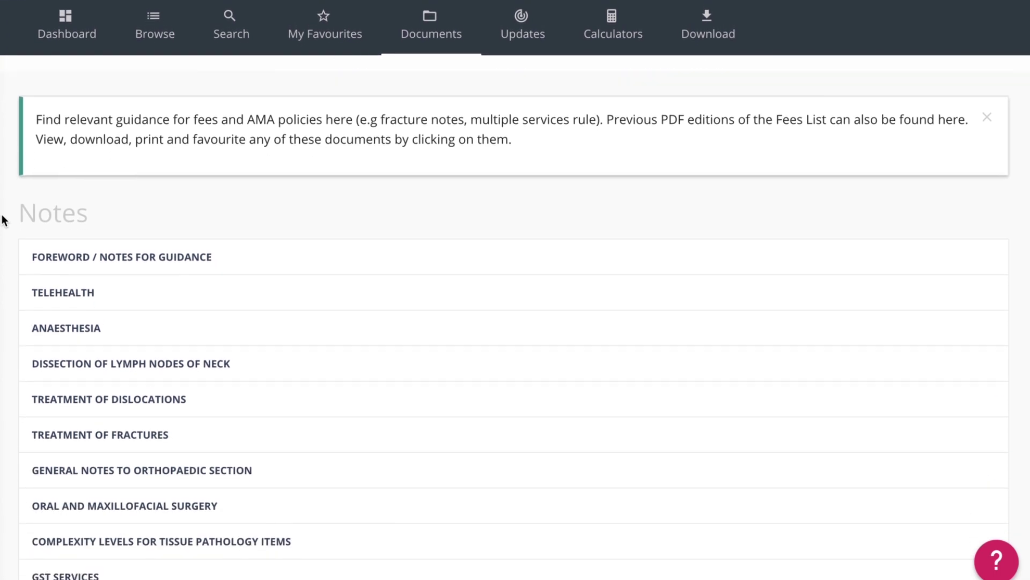
scroll(3, 220, down, 4)
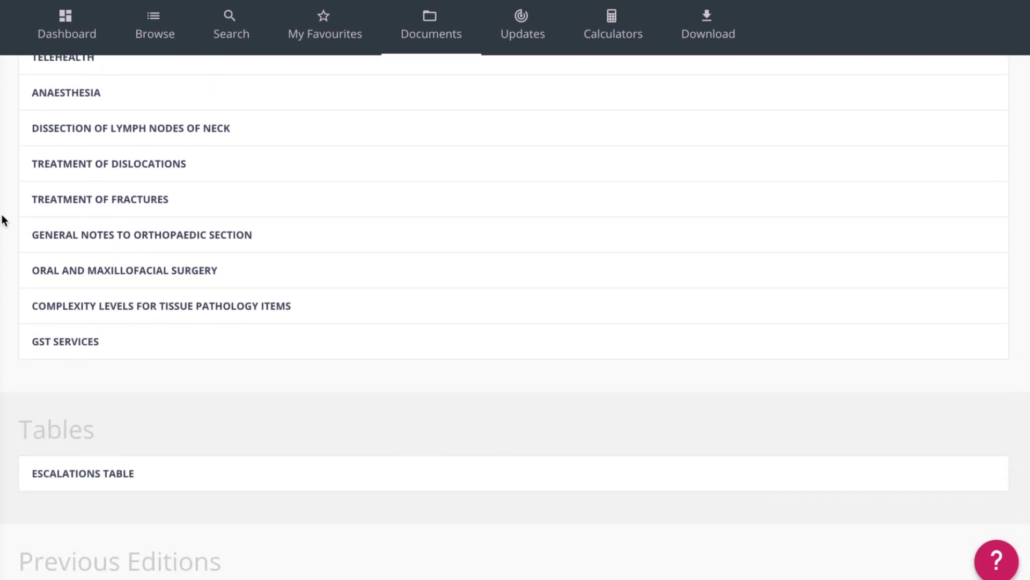
scroll(3, 220, down, 6)
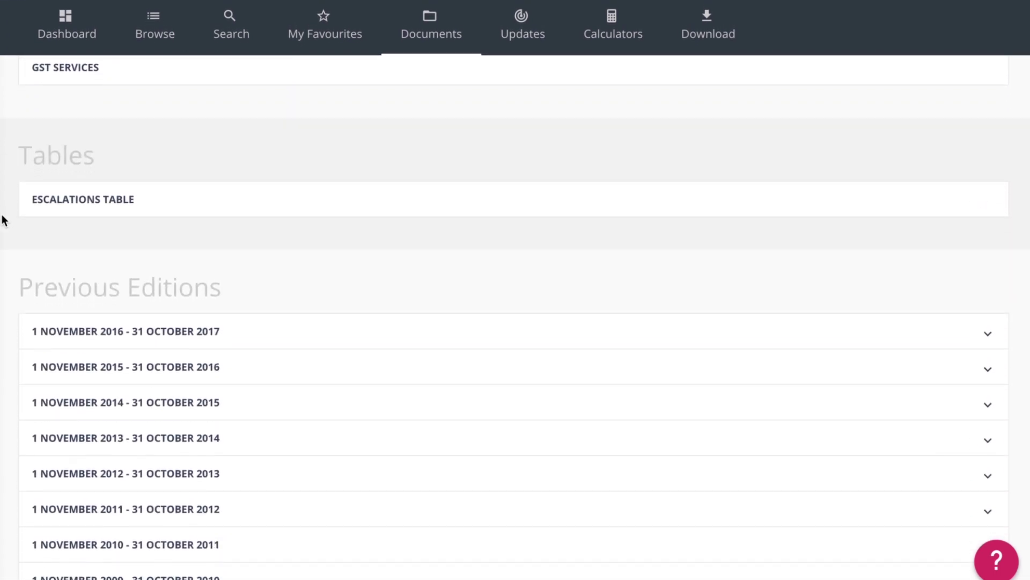
scroll(2, 220, down, 1)
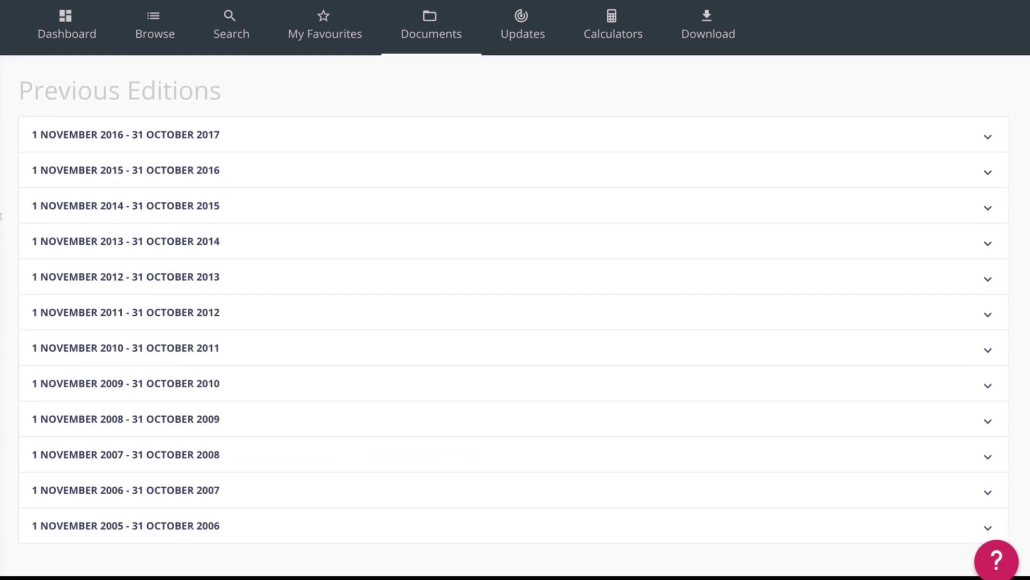
click(86, 153)
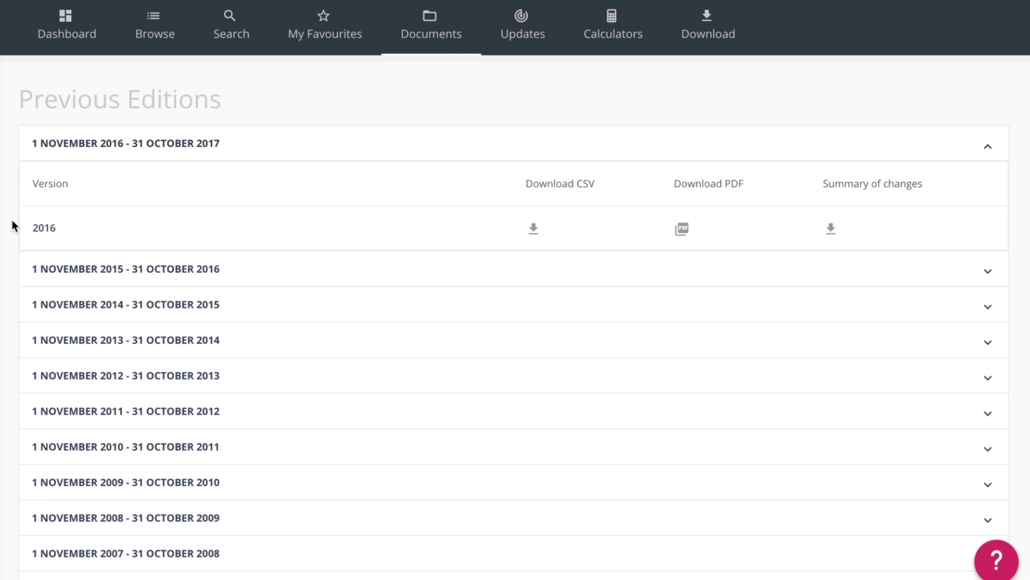
click(522, 26)
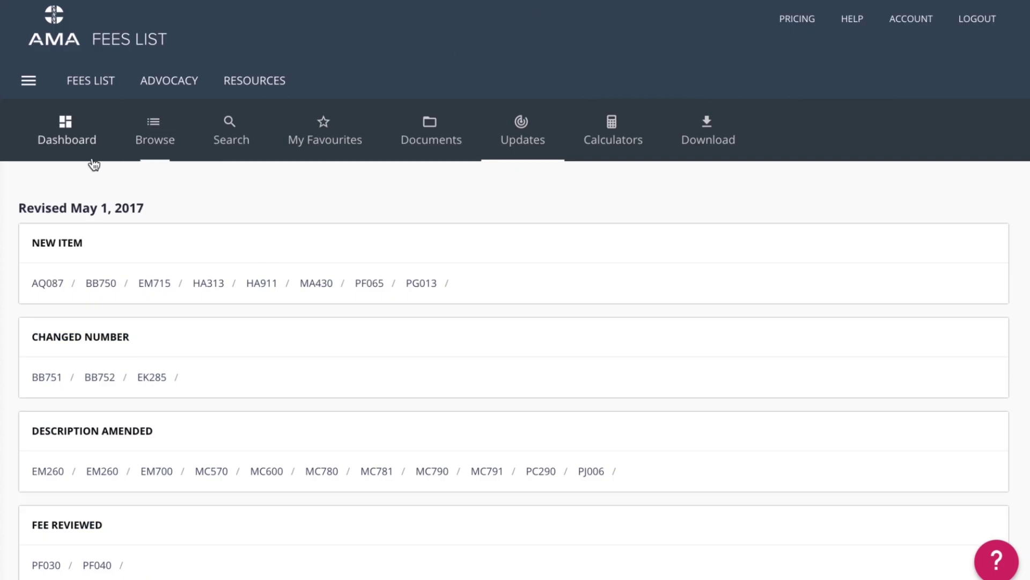
Read through the May 1, 2017 revision lists, then go to the Calculators page
scroll(9, 244, down, 3)
scroll(8, 244, down, 4)
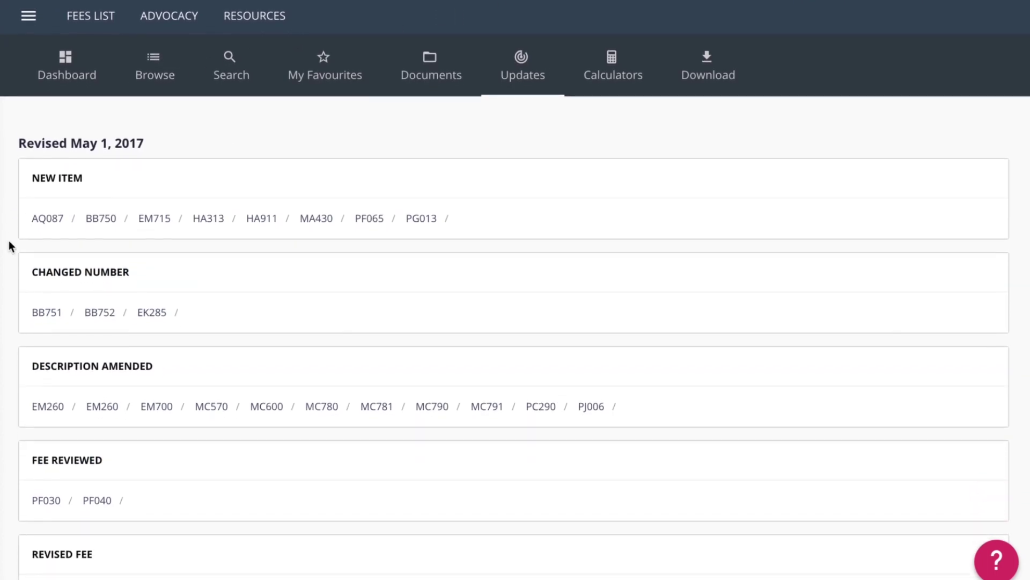
scroll(8, 246, down, 1)
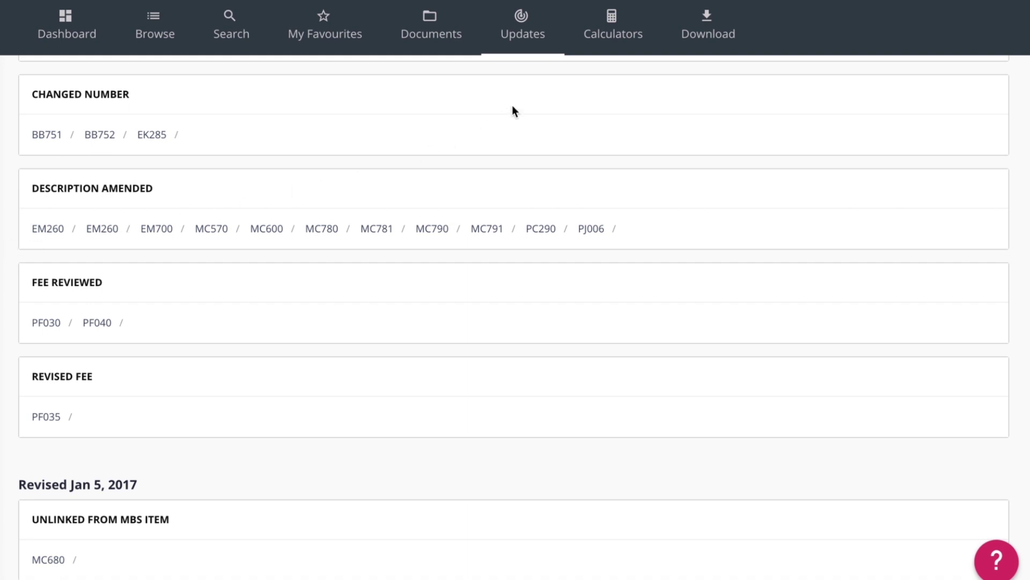
click(611, 32)
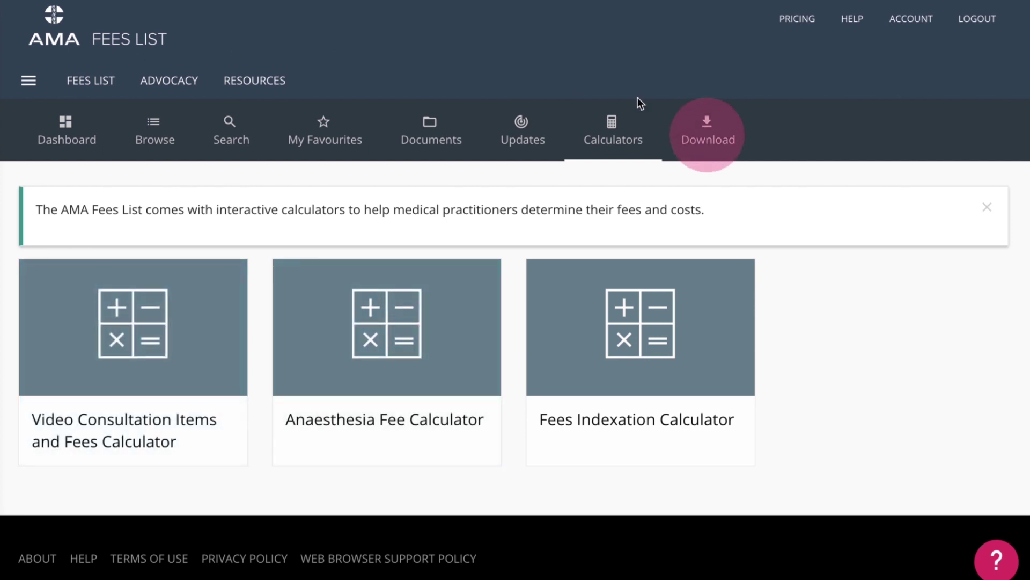
Look over the Download page offering the full Fees List PDF
click(700, 133)
scroll(5, 418, down, 3)
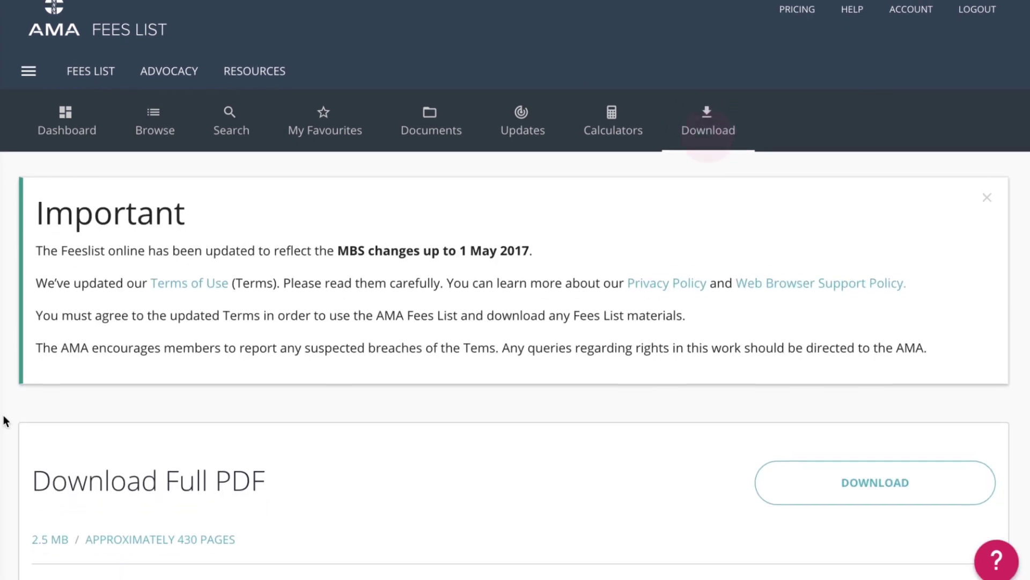
scroll(5, 420, down, 4)
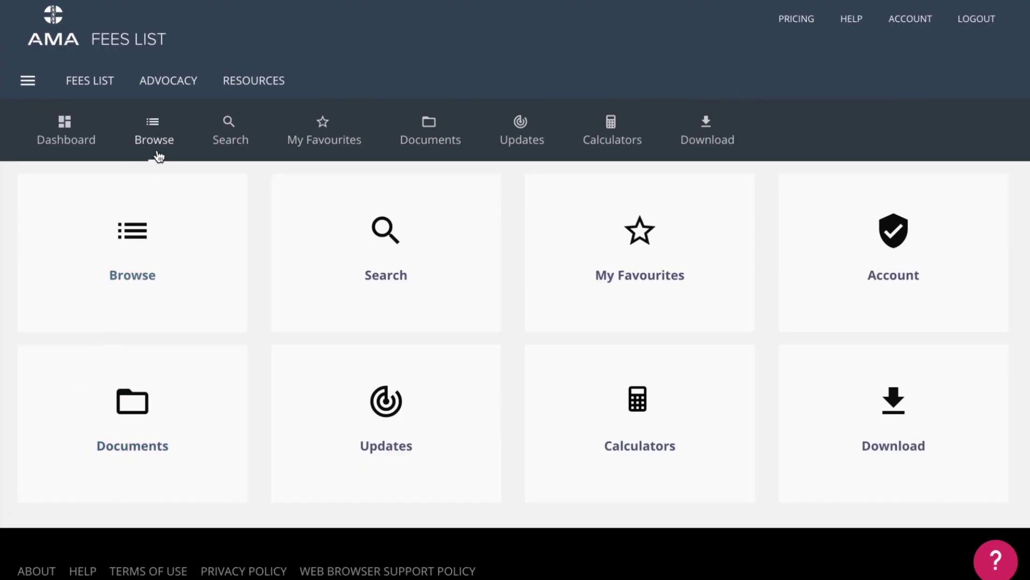
Browse to 1.1 General Practitioner - Urgent Attendances After Hours and print the listing
click(159, 132)
click(64, 193)
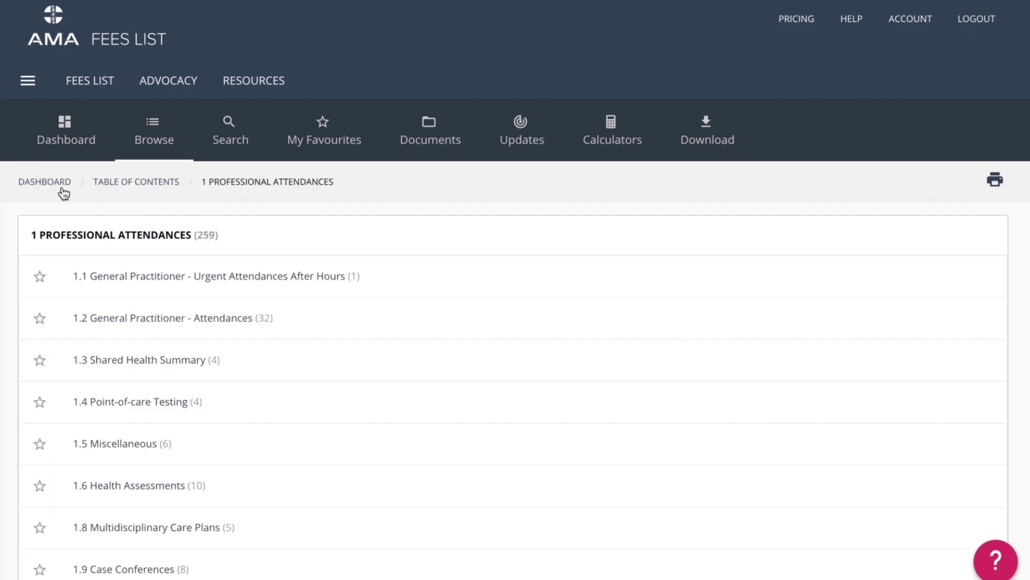
click(123, 279)
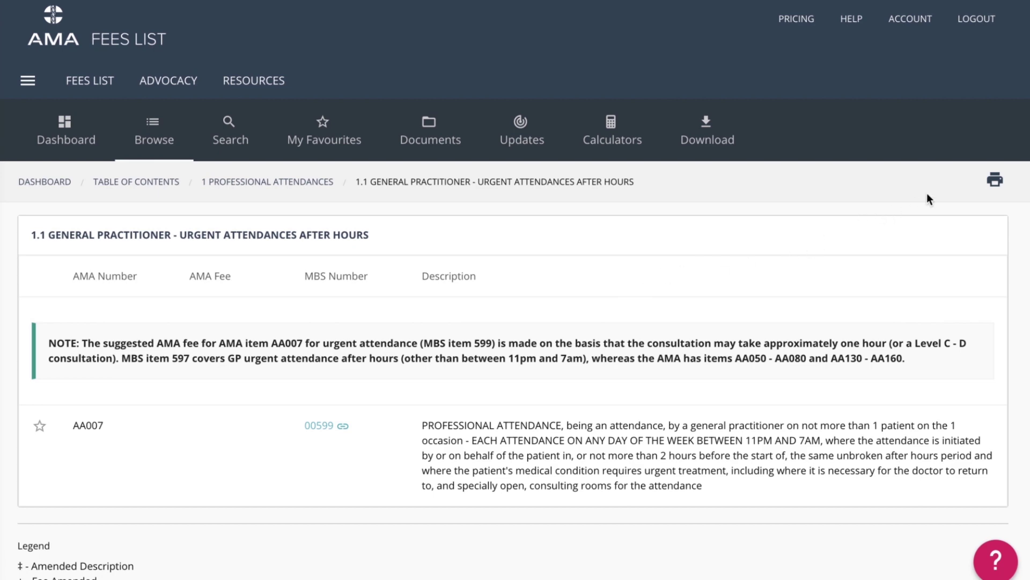
click(994, 183)
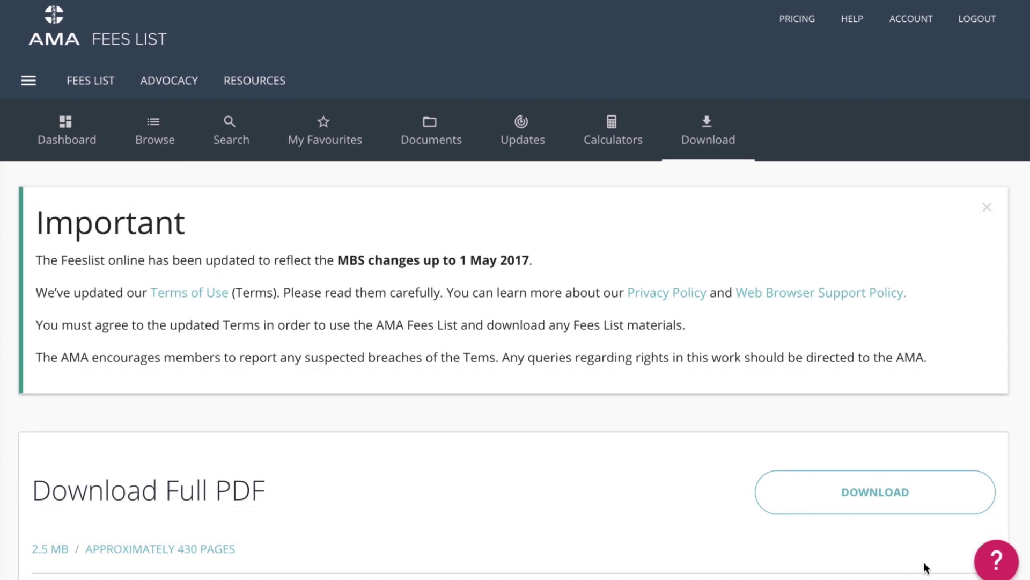
Start the guided tour, advance to the browse step, then end it
mouse_move(995, 561)
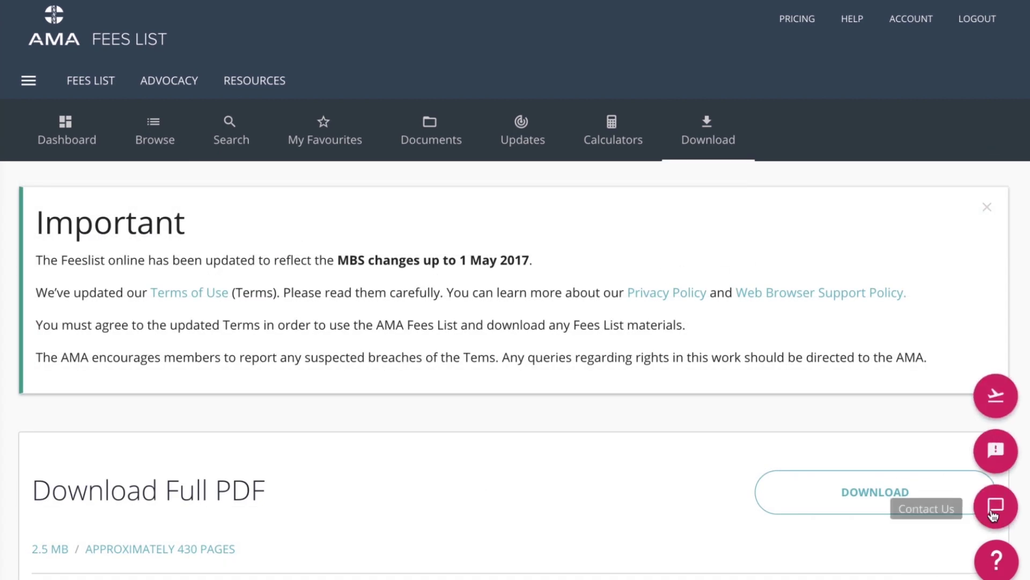
click(996, 396)
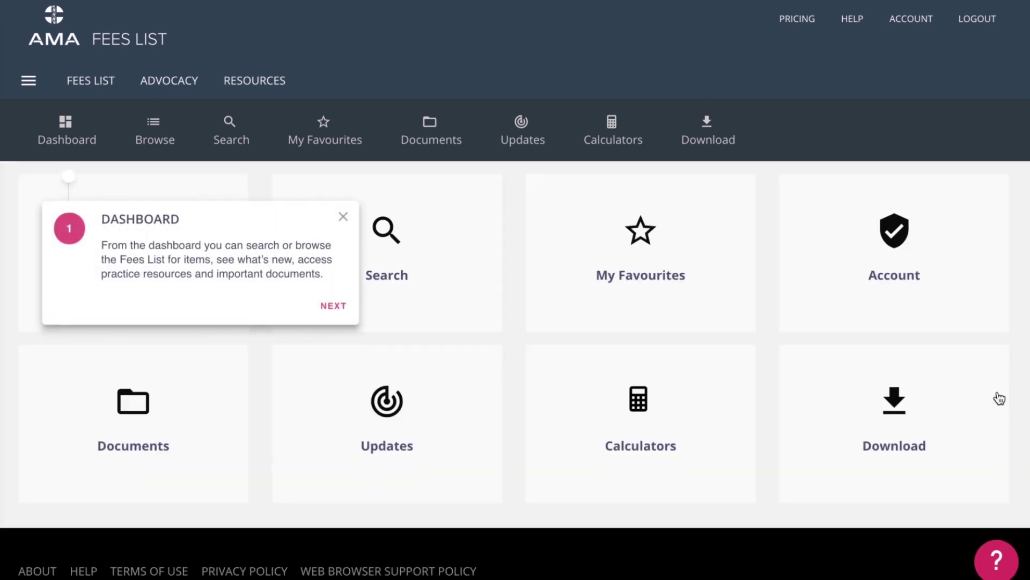
click(337, 312)
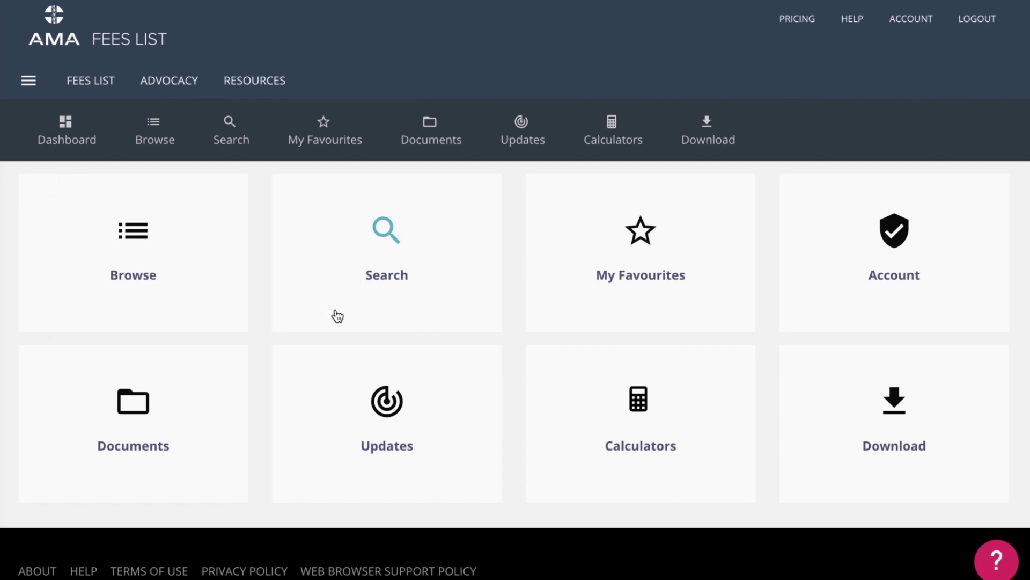
click(380, 320)
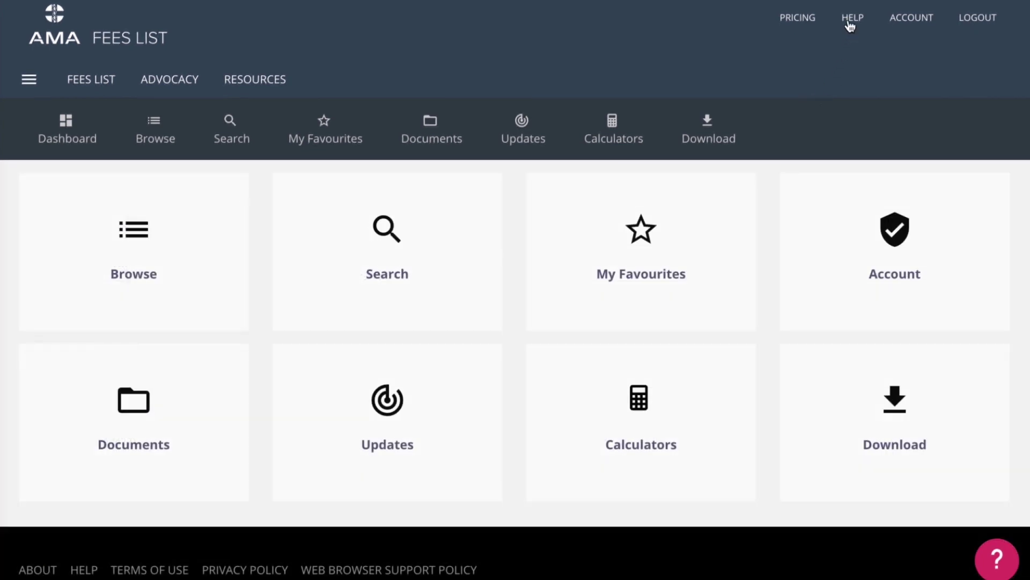
Go to the Help page and scroll down past the FAQs to Contact Us
click(850, 22)
scroll(776, 282, down, 6)
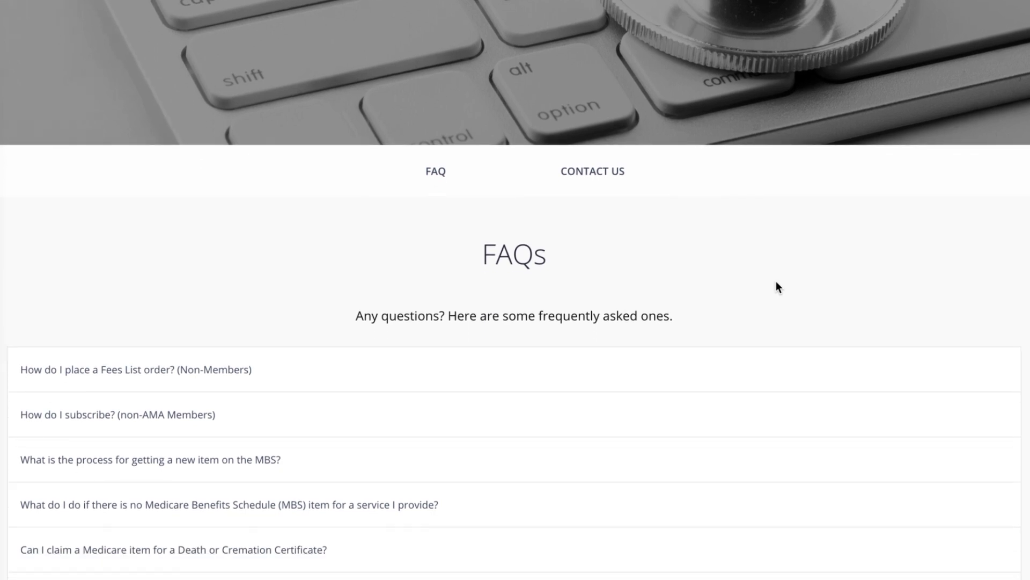
scroll(776, 281, down, 15)
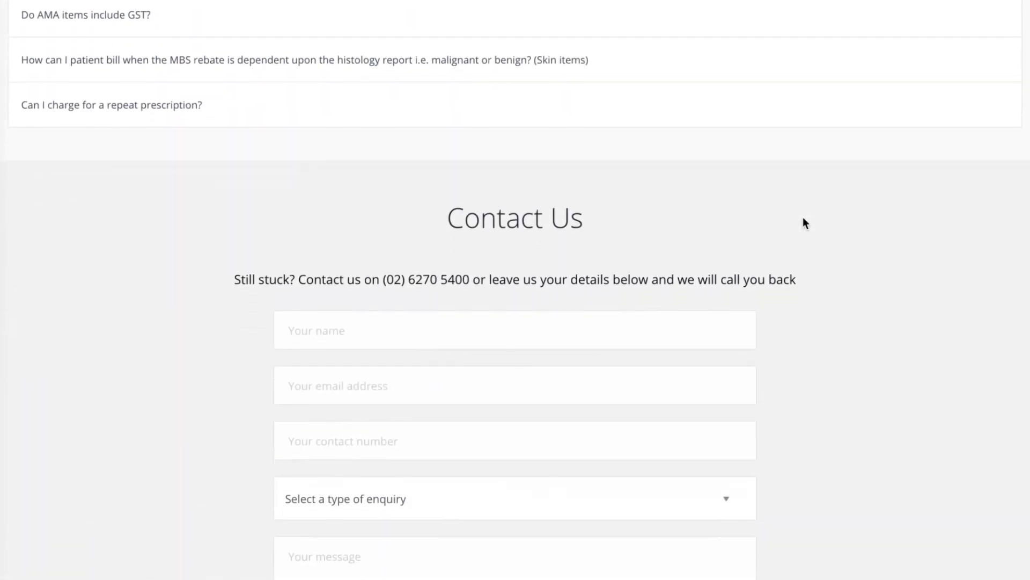
scroll(803, 218, down, 3)
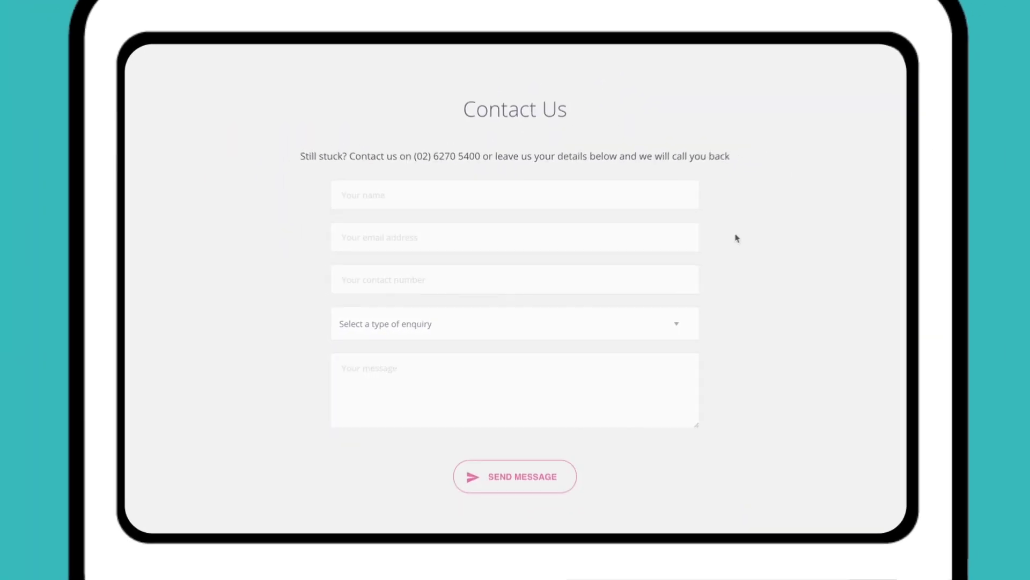